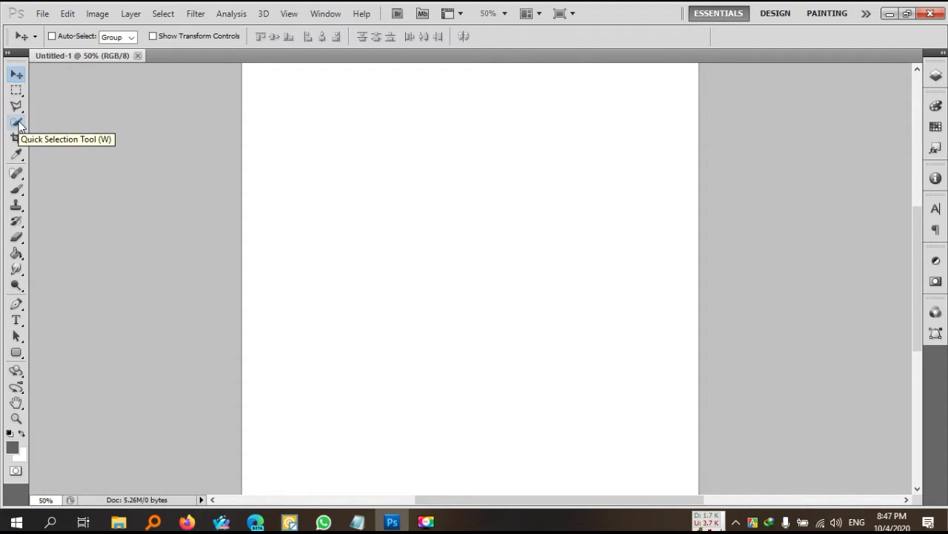
# Make the Quick Selection Tool the active tool from the toolbox flyout
pyautogui.click(18, 125)
pyautogui.click(19, 125)
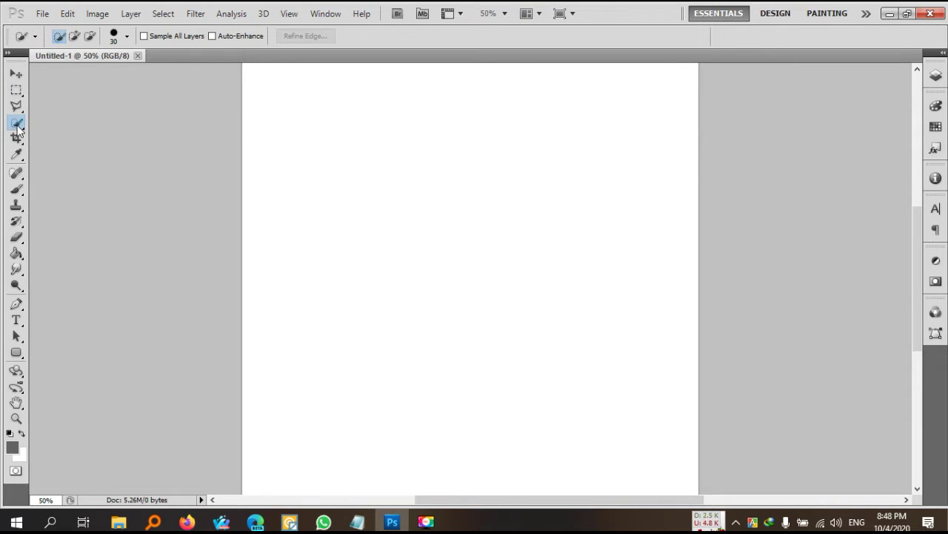
pyautogui.rightClick(19, 129)
pyautogui.click(19, 128)
pyautogui.click(39, 14)
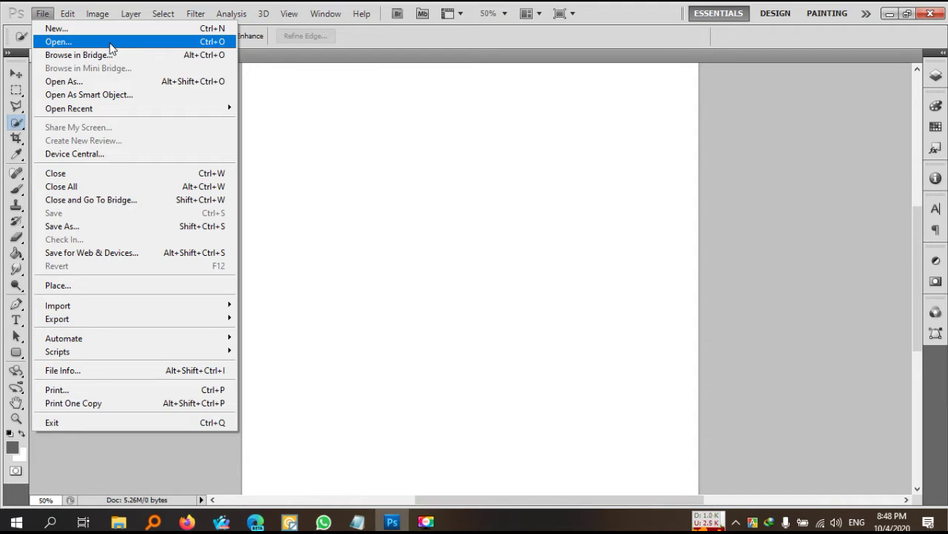
# Open 20200423_153458.jpg from the photos folder on the OTHERS (H:) drive
pyautogui.click(401, 173)
pyautogui.click(42, 15)
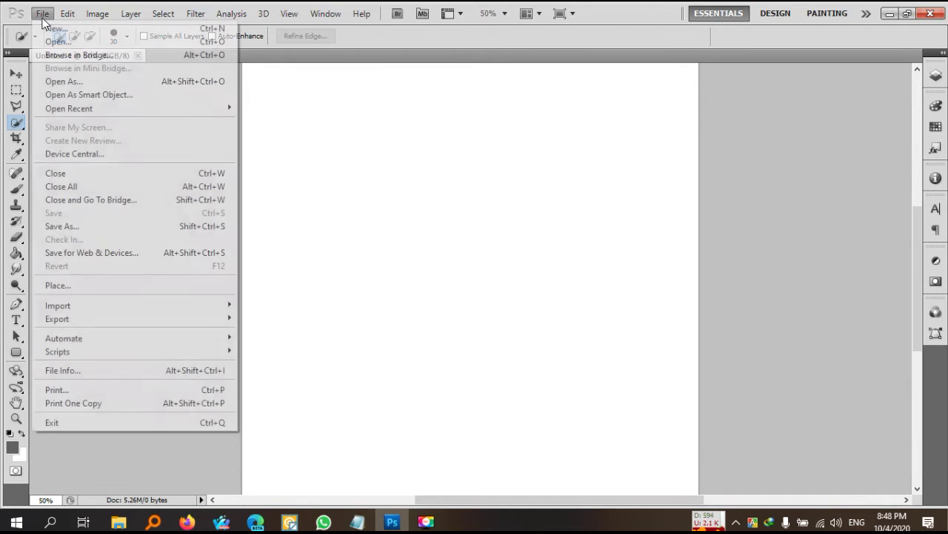
pyautogui.click(66, 41)
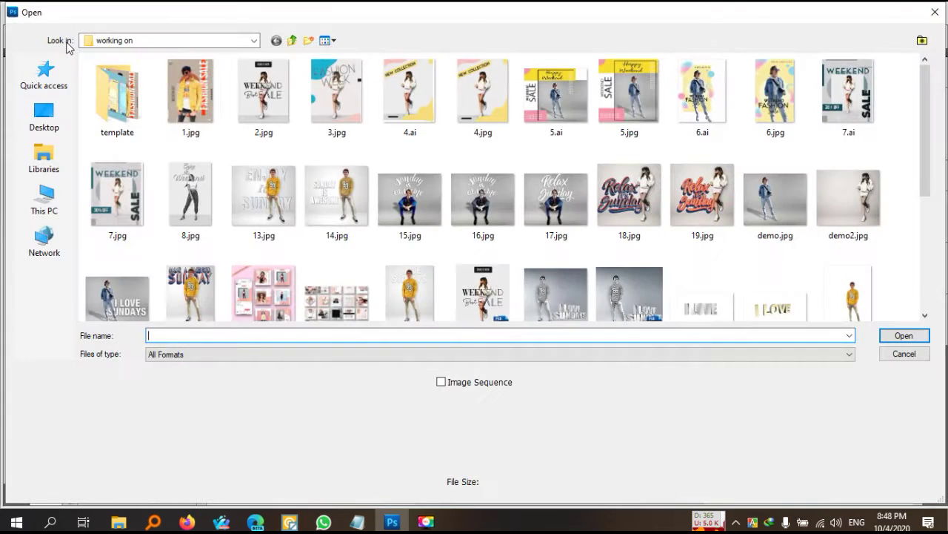
pyautogui.click(46, 200)
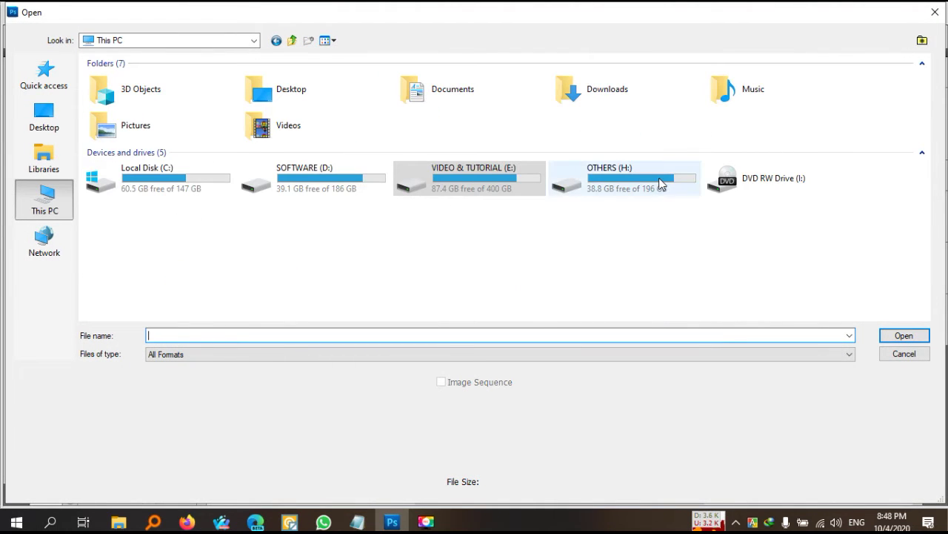
pyautogui.doubleClick(662, 184)
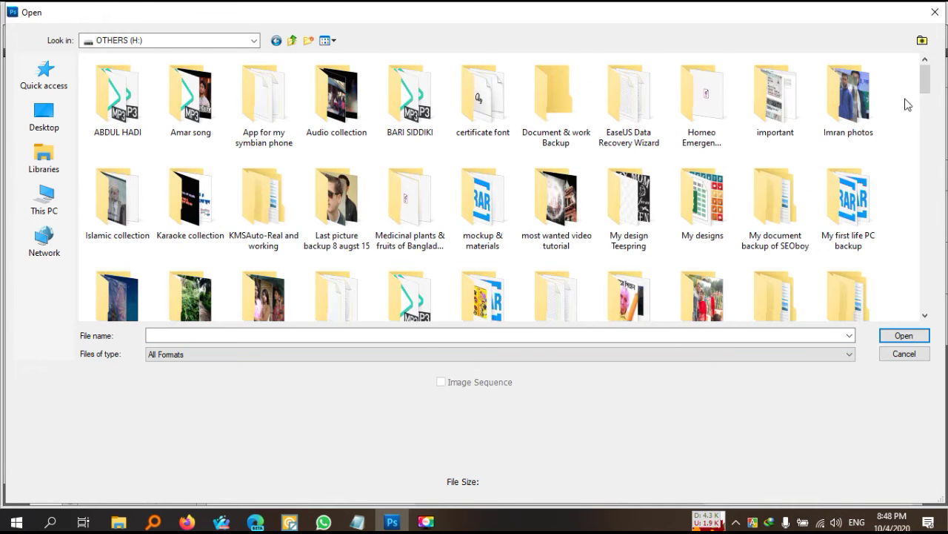
pyautogui.doubleClick(853, 103)
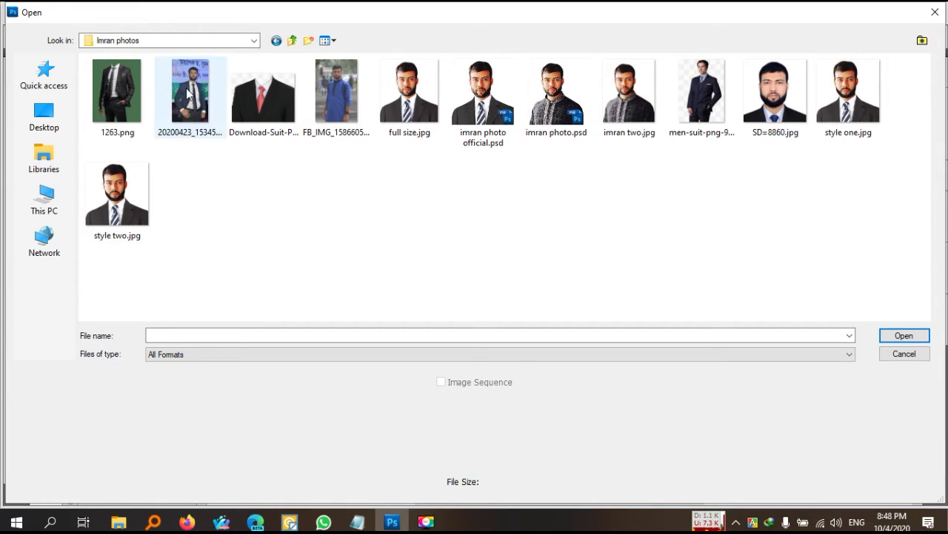
pyautogui.click(188, 92)
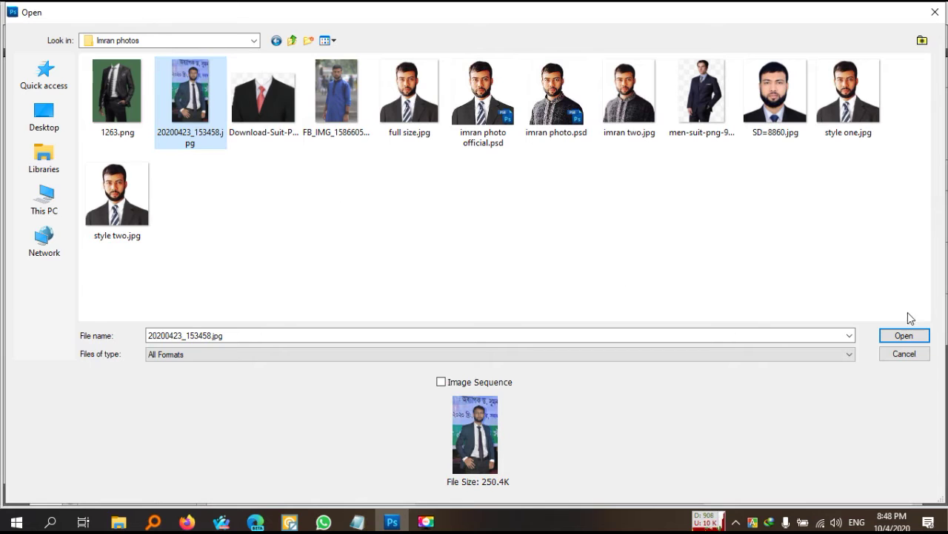
pyautogui.click(899, 337)
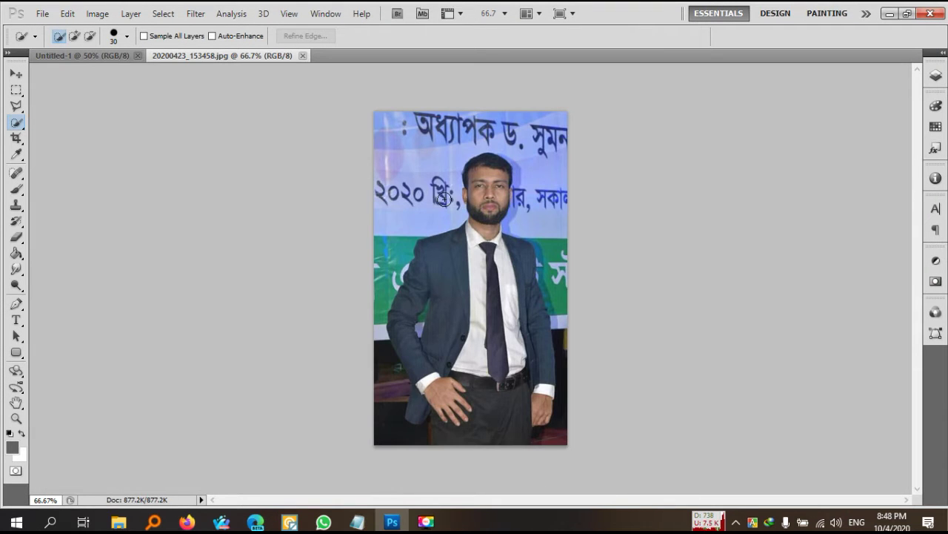
pyautogui.hotkey('ctrl', '+')
pyautogui.hotkey('ctrl', '+')
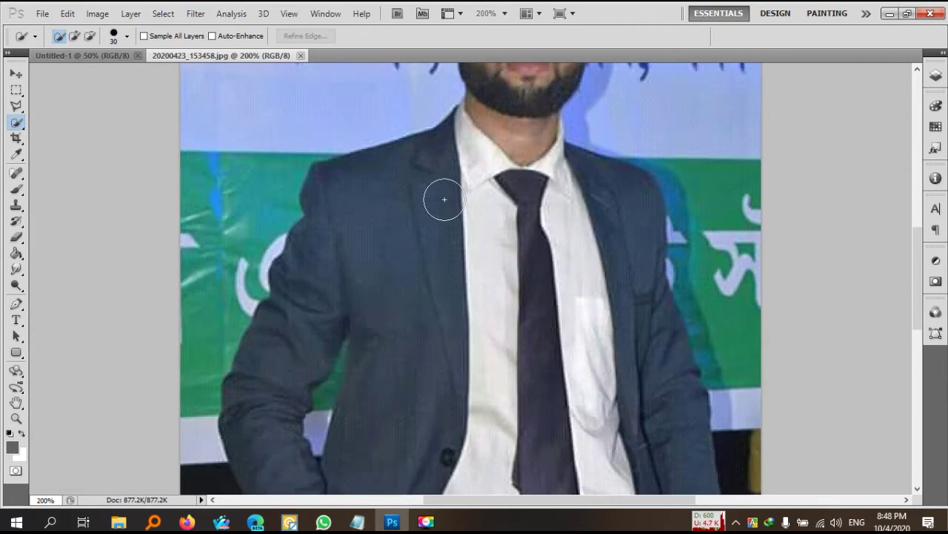
pyautogui.scroll(-1, 444, 198)
pyautogui.scroll(-2, 444, 199)
pyautogui.scroll(-3, 445, 198)
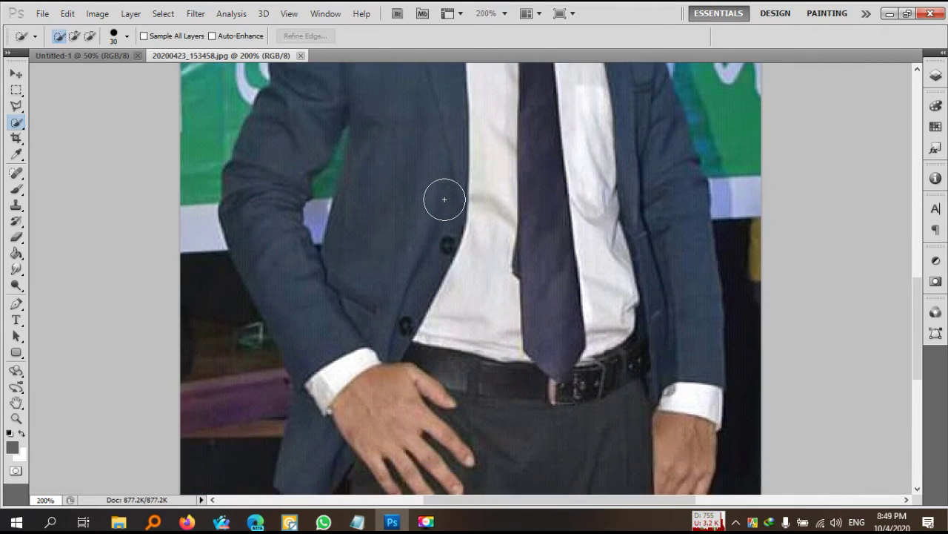
pyautogui.scroll(-1, 447, 198)
pyautogui.scroll(-2, 446, 198)
pyautogui.scroll(-1, 446, 199)
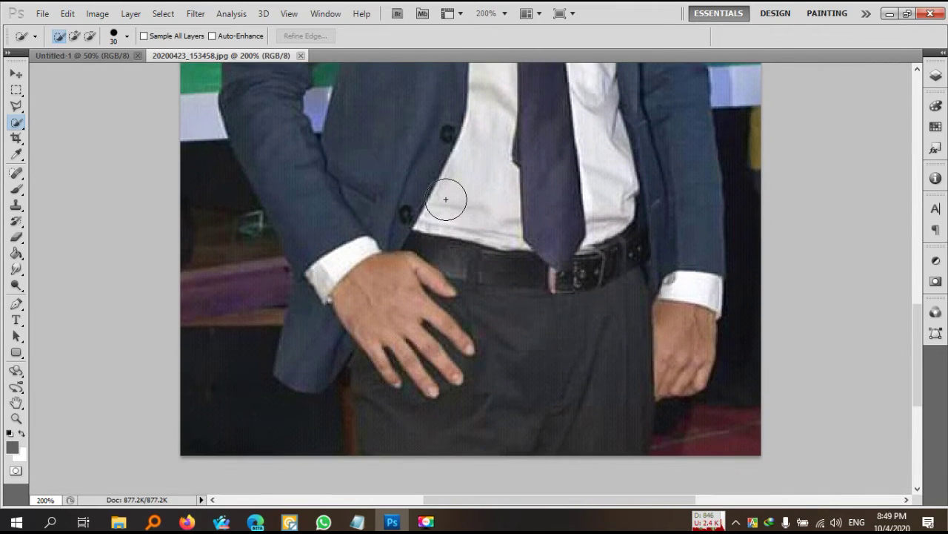
pyautogui.hotkey('ctrl', '-')
pyautogui.scroll(1, 447, 198)
pyautogui.scroll(1, 447, 200)
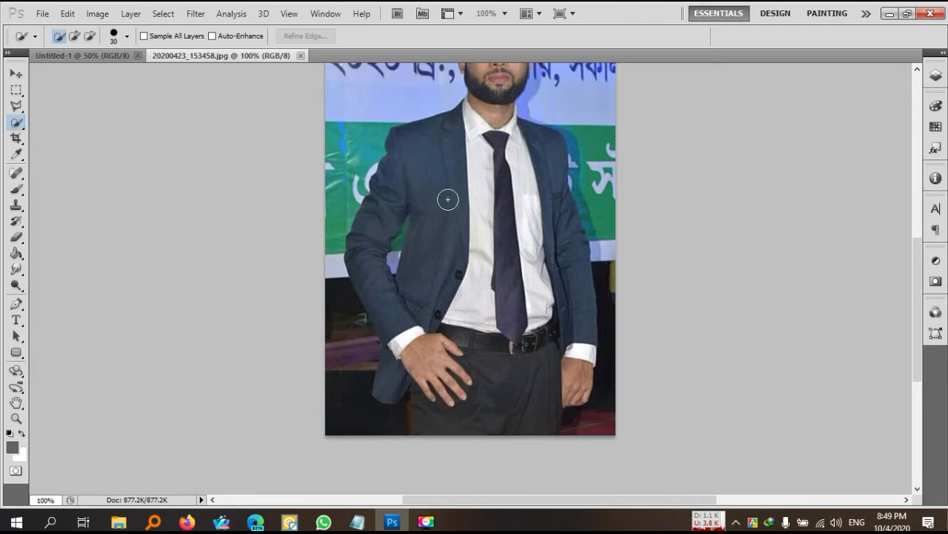
pyautogui.scroll(1, 448, 199)
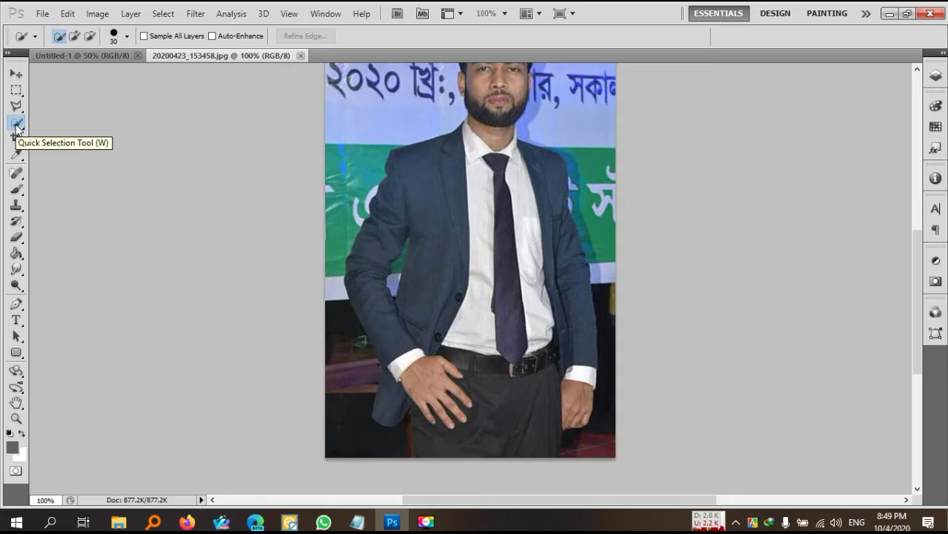
pyautogui.rightClick(17, 124)
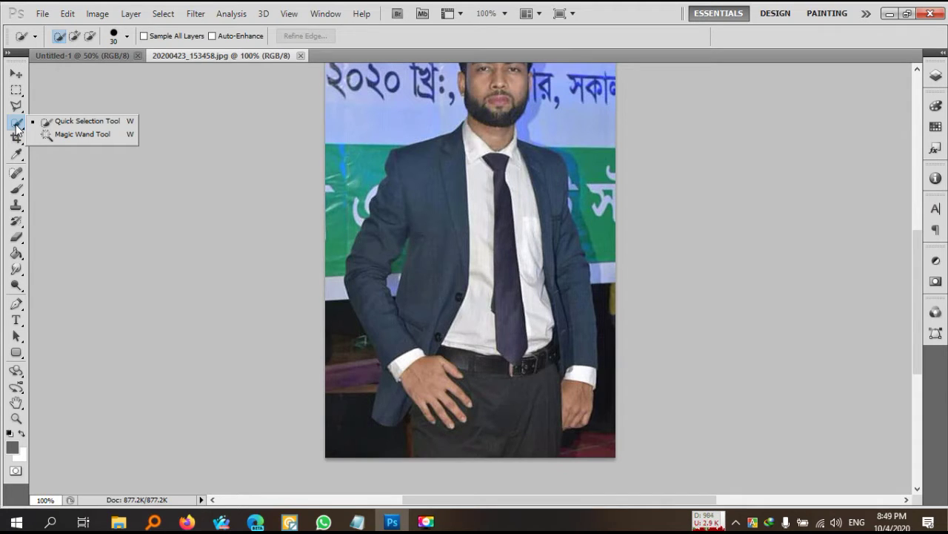
pyautogui.click(76, 126)
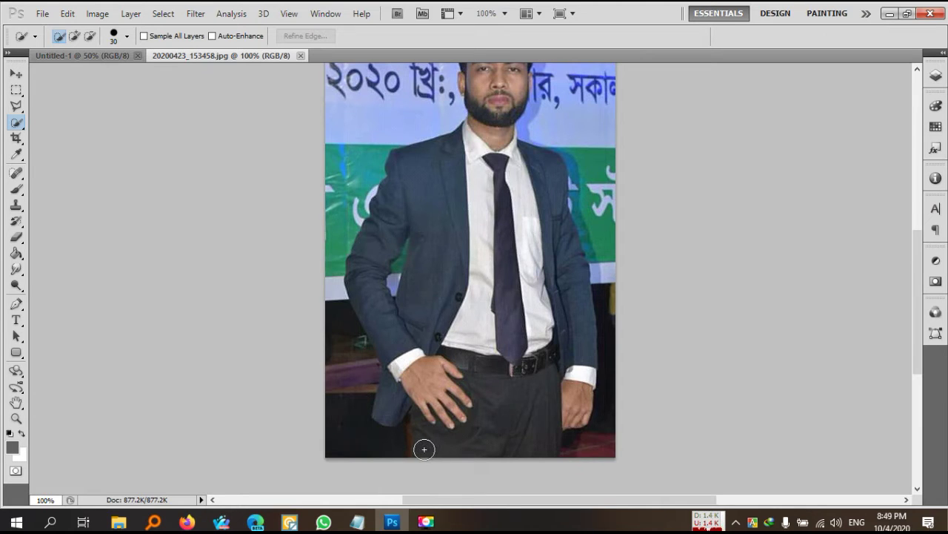
pyautogui.moveTo(424, 449); pyautogui.dragTo(423, 424)
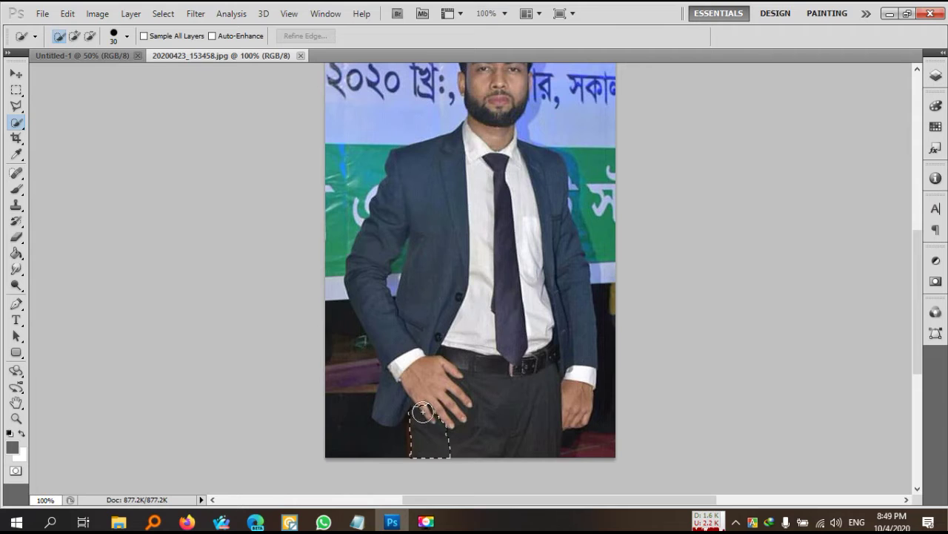
# Extend the selection over the hand and jacket, then subtract the green banner on the right
pyautogui.moveTo(416, 406)
pyautogui.mouseDown()
pyautogui.moveTo(384, 294)
pyautogui.moveTo(417, 223)
pyautogui.moveTo(453, 179)
pyautogui.moveTo(474, 208)
pyautogui.moveTo(493, 200)
pyautogui.moveTo(516, 246)
pyautogui.moveTo(500, 387)
pyautogui.moveTo(512, 423)
pyautogui.moveTo(576, 372)
pyautogui.moveTo(552, 234)
pyautogui.moveTo(486, 148)
pyautogui.moveTo(483, 127)
pyautogui.moveTo(489, 141)
pyautogui.moveTo(495, 113)
pyautogui.moveTo(478, 110)
pyautogui.mouseUp()
pyautogui.scroll(2, 483, 158)
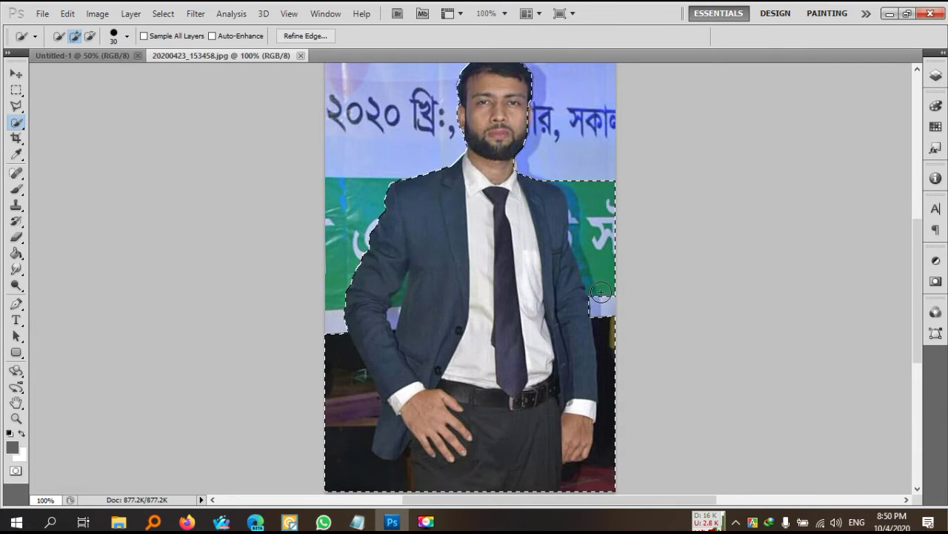
pyautogui.press('alt')
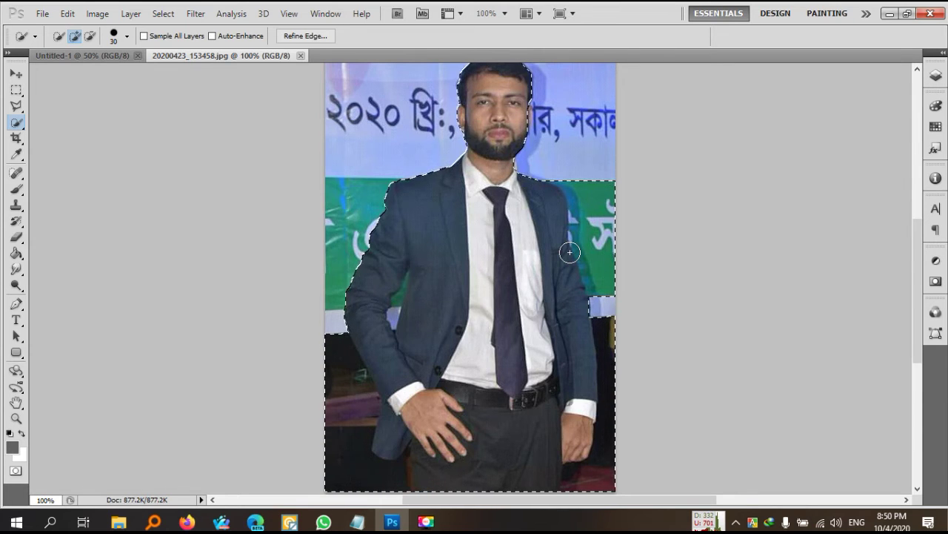
pyautogui.press('alt')
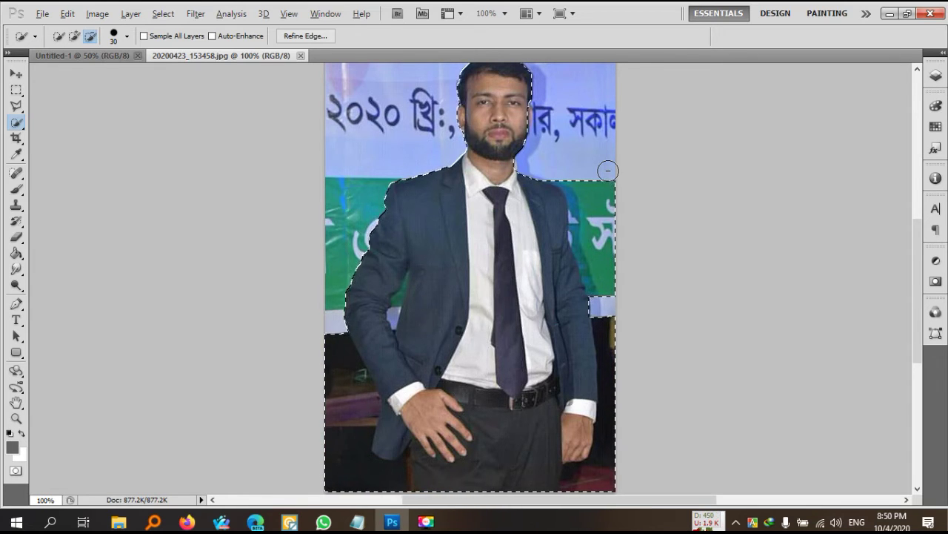
pyautogui.moveTo(604, 173)
pyautogui.mouseDown()
pyautogui.moveTo(585, 239)
pyautogui.moveTo(616, 338)
pyautogui.moveTo(615, 407)
pyautogui.moveTo(609, 444)
pyautogui.moveTo(577, 479)
pyautogui.mouseUp()
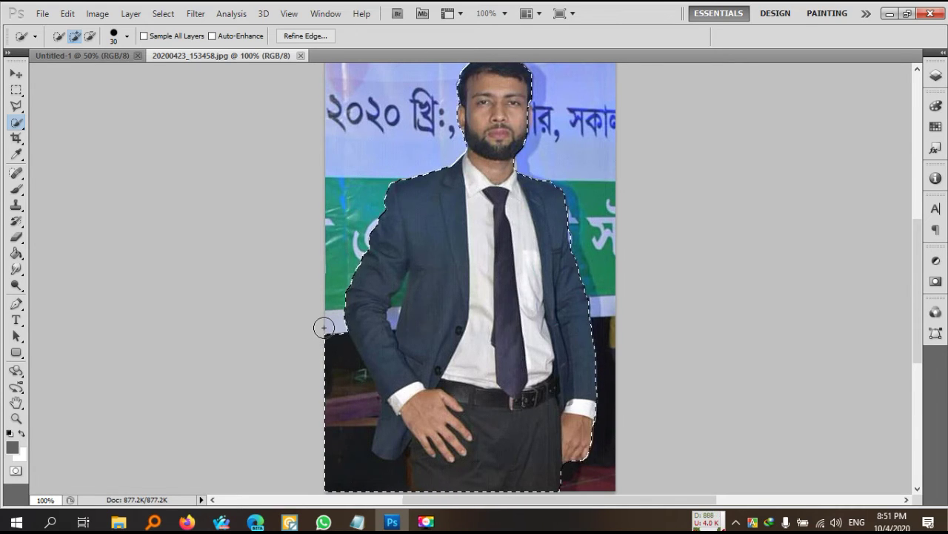
pyautogui.press('alt')
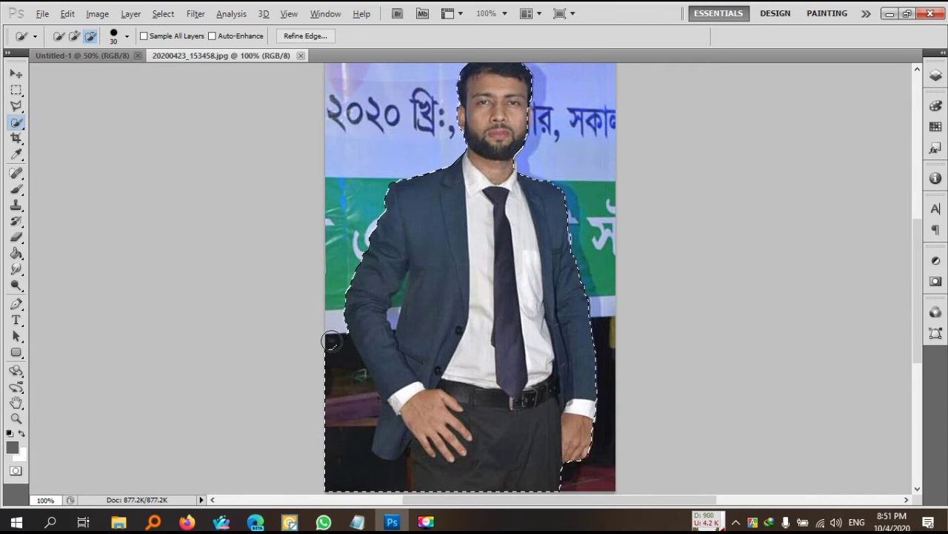
# Subtract the lower-left background and tighten the selection edge around the hand
pyautogui.moveTo(338, 350)
pyautogui.mouseDown()
pyautogui.moveTo(361, 382)
pyautogui.moveTo(351, 447)
pyautogui.mouseUp()
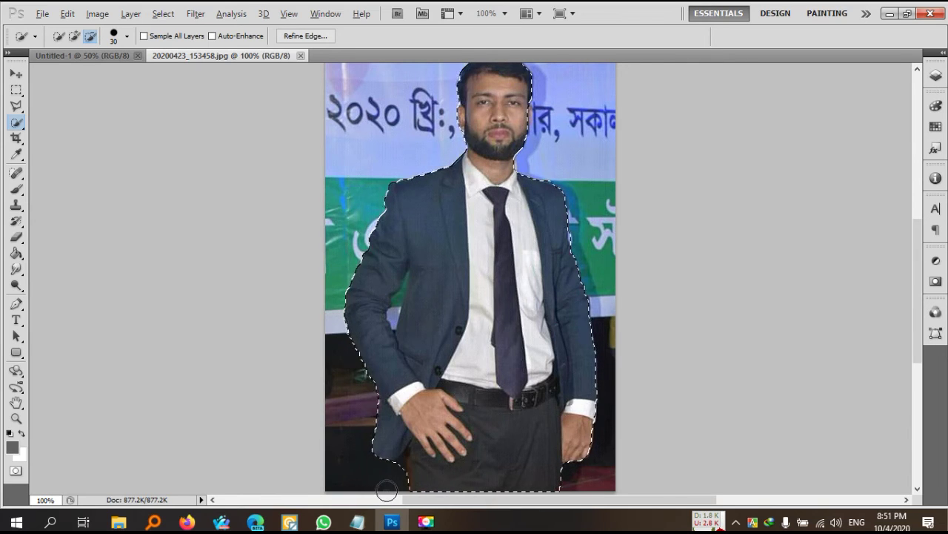
pyautogui.moveTo(389, 485); pyautogui.dragTo(398, 465)
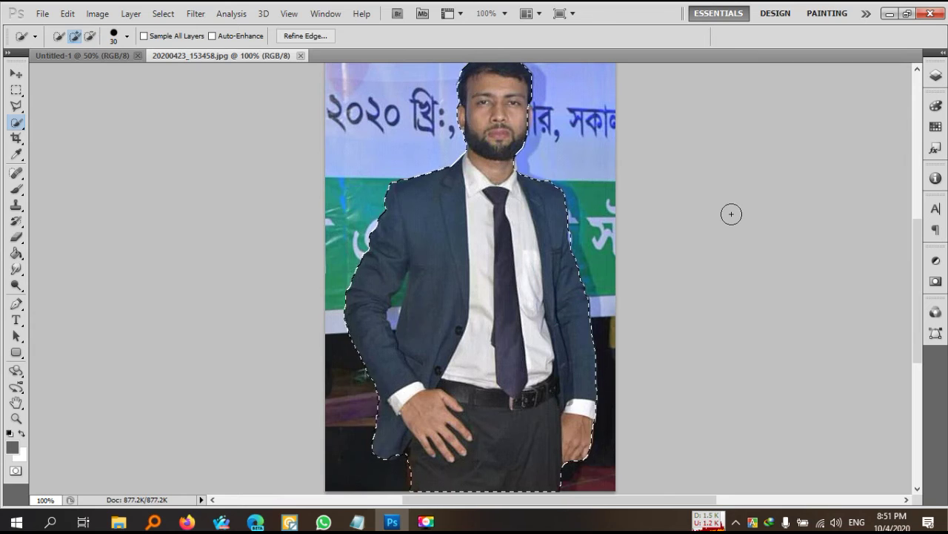
pyautogui.scroll(2, 731, 215)
pyautogui.scroll(1, 731, 215)
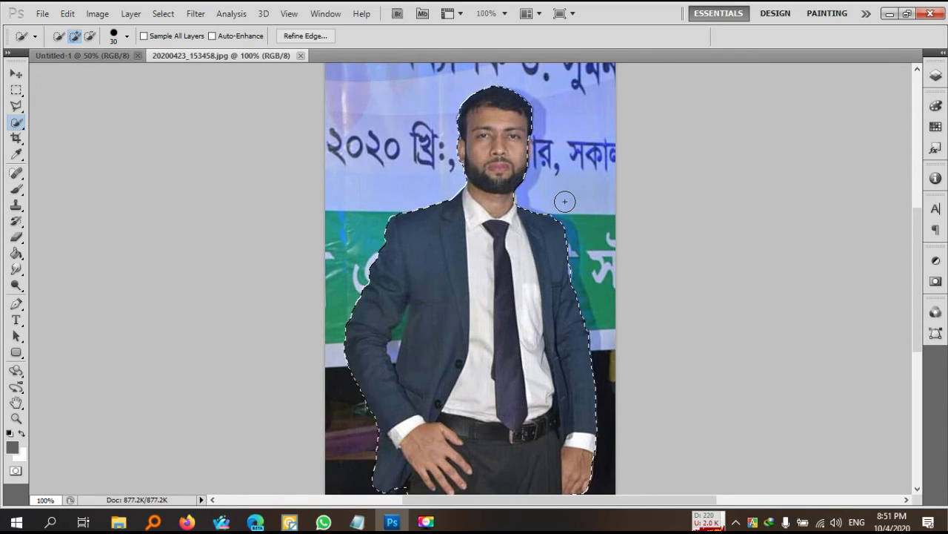
pyautogui.press('alt')
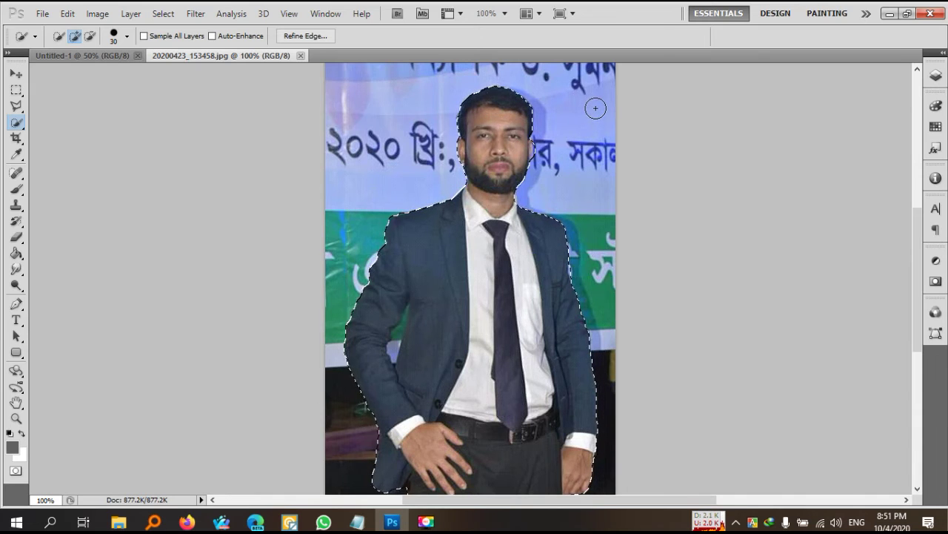
# Zoom in and out to review the selection, then deselect with Ctrl+D
pyautogui.scroll(2, 607, 181)
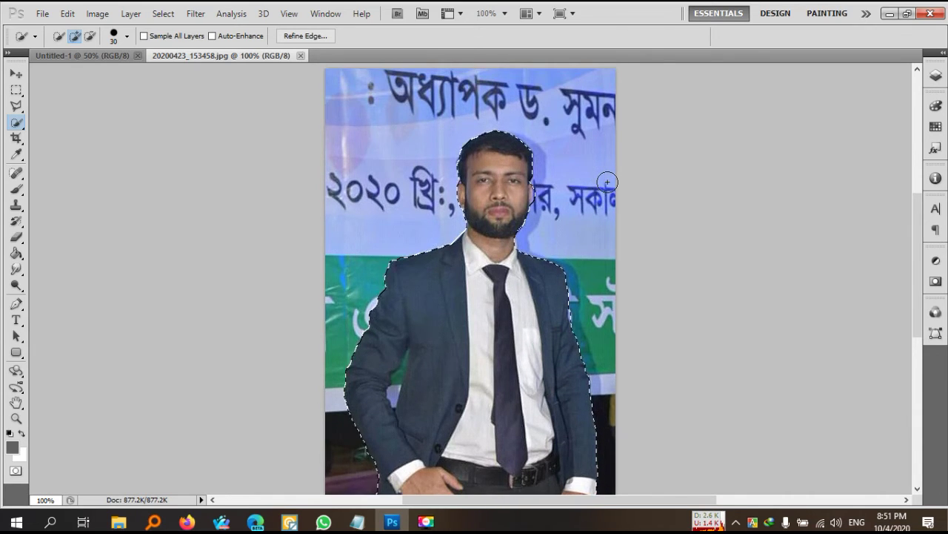
pyautogui.scroll(2, 607, 181)
pyautogui.scroll(1, 607, 181)
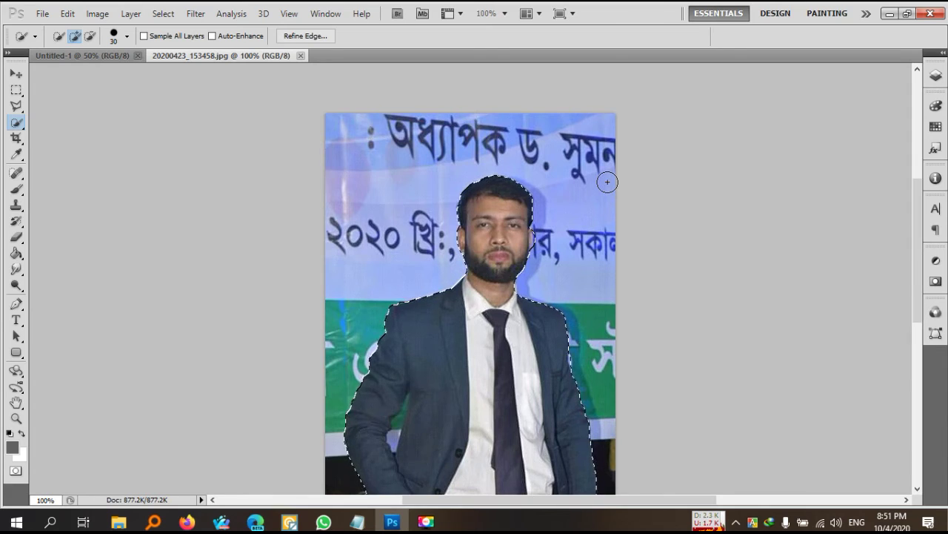
pyautogui.scroll(-3, 608, 181)
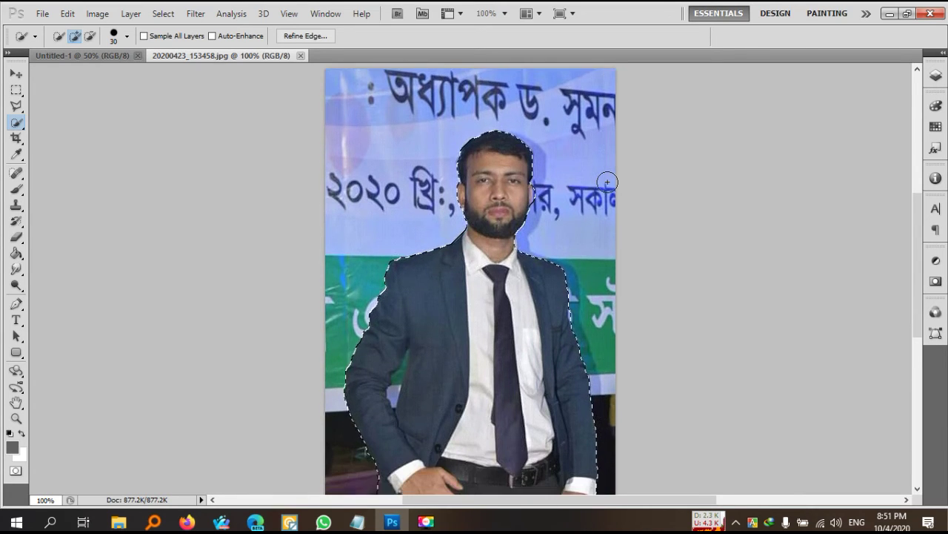
pyautogui.scroll(-2, 608, 182)
pyautogui.scroll(-1, 608, 181)
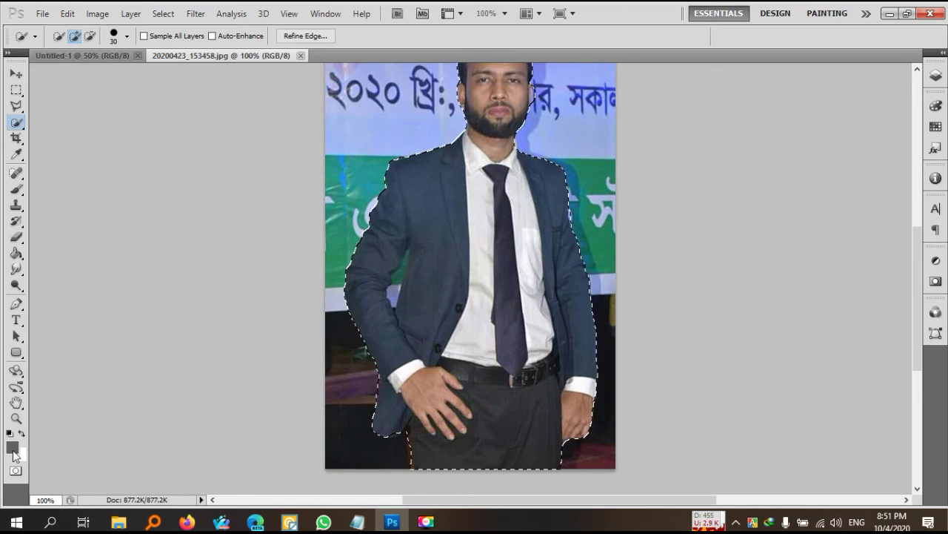
pyautogui.hotkey('ctrl', 'd')
# Invert the selection with Select > Inverse so the background around the man is selected
pyautogui.click(165, 15)
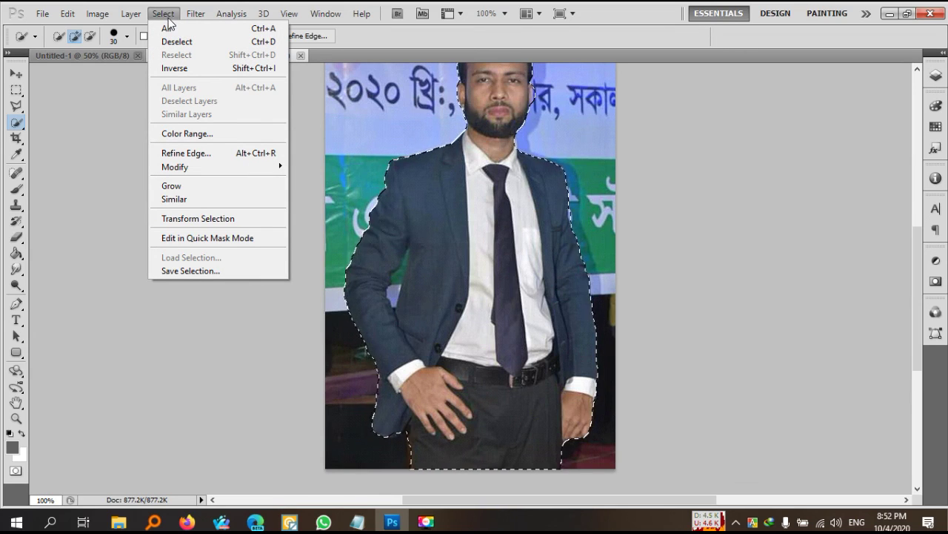
pyautogui.click(184, 70)
pyautogui.scroll(1, 673, 270)
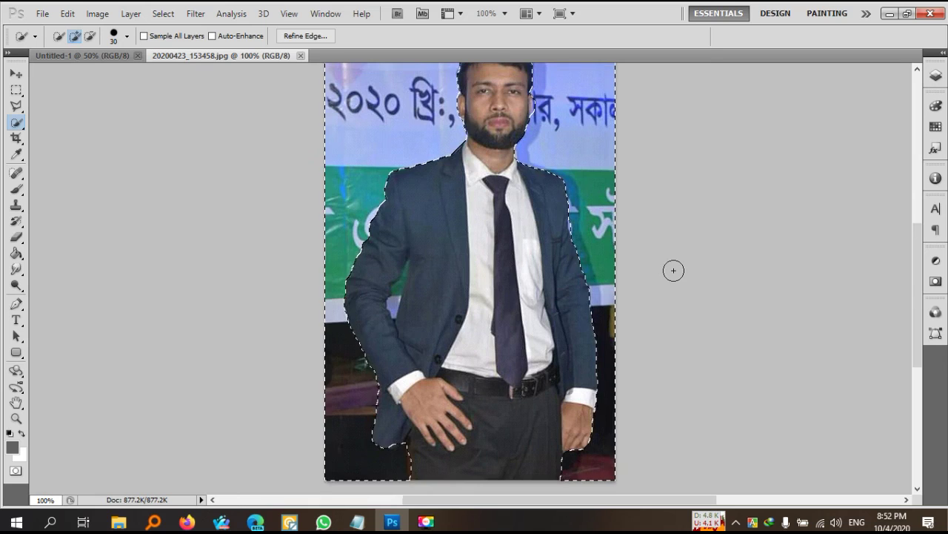
pyautogui.scroll(1, 673, 270)
pyautogui.scroll(1, 674, 270)
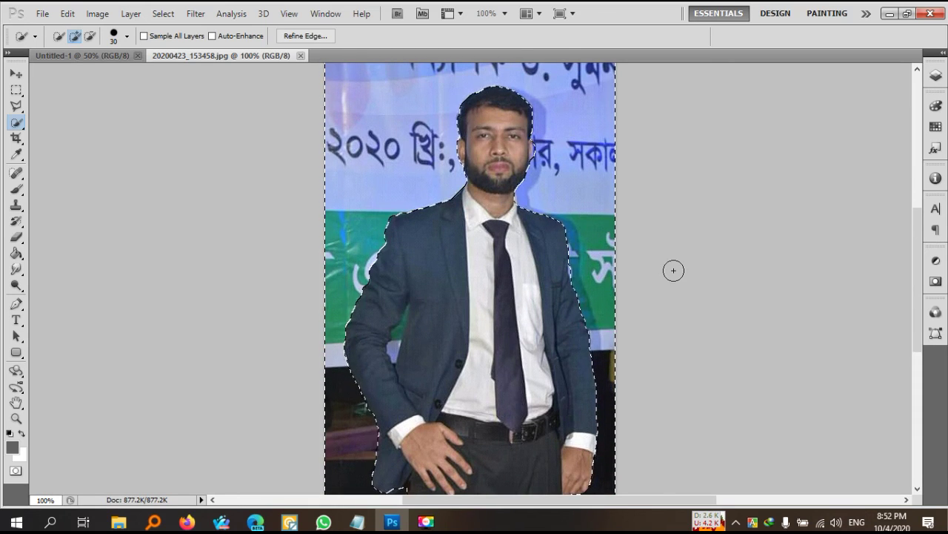
pyautogui.click(165, 14)
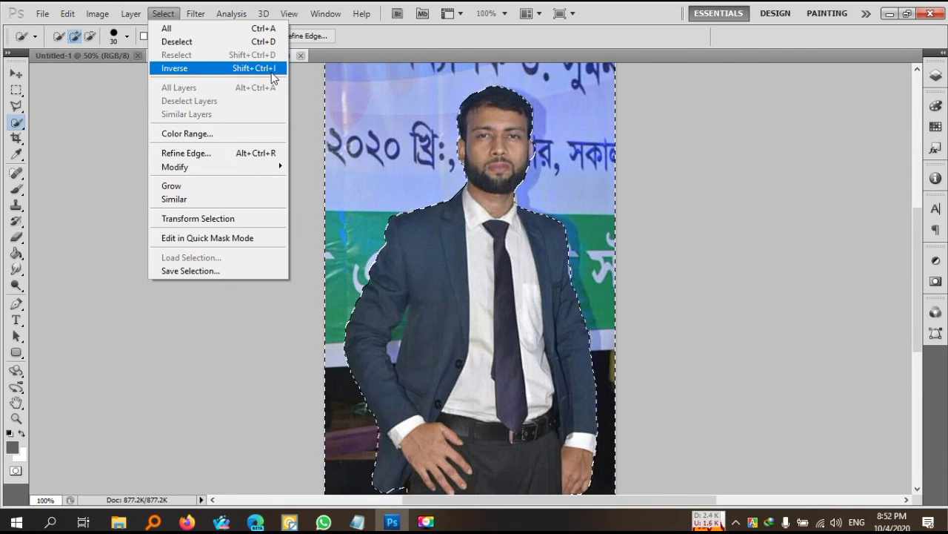
pyautogui.click(170, 14)
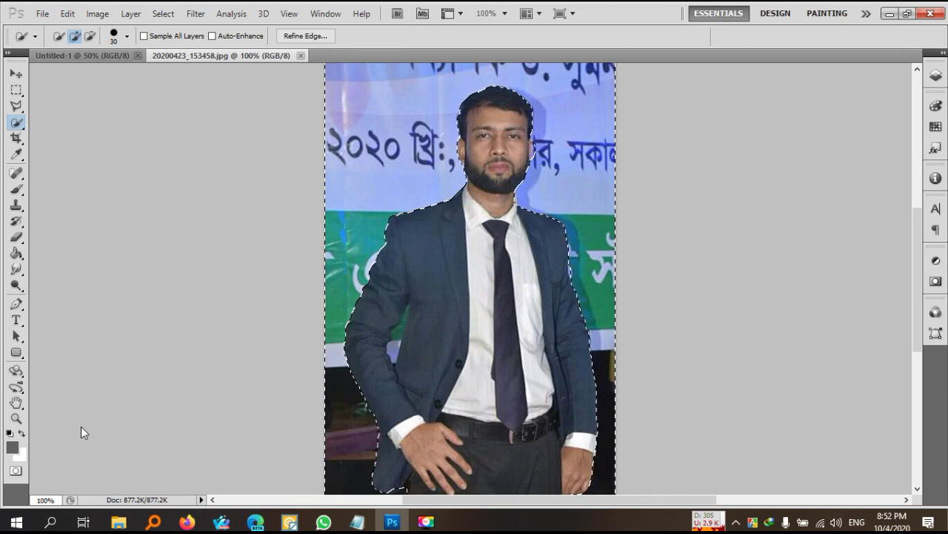
# Fill the selected background with dark grey, undo that fill, then deselect everything
pyautogui.hotkey('alt', 'BackSpace')
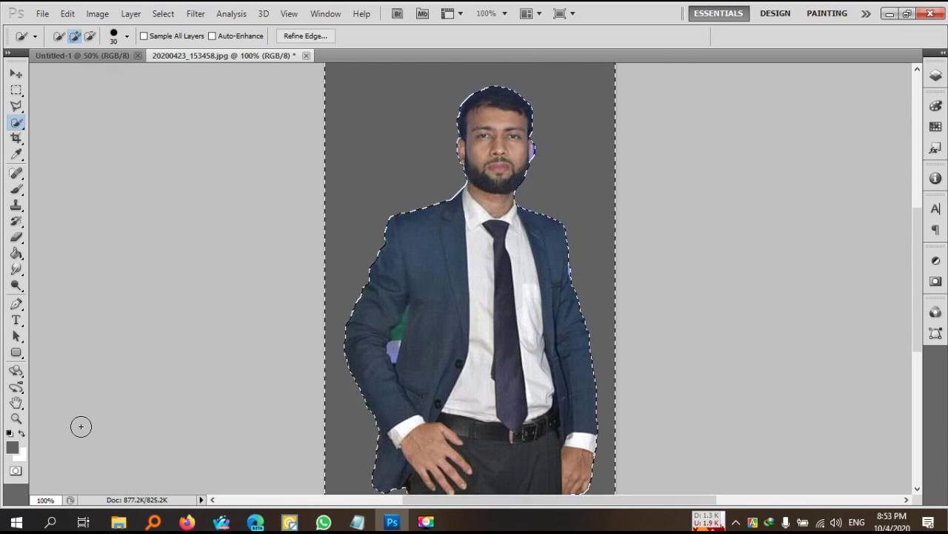
pyautogui.hotkey('ctrl', 'z')
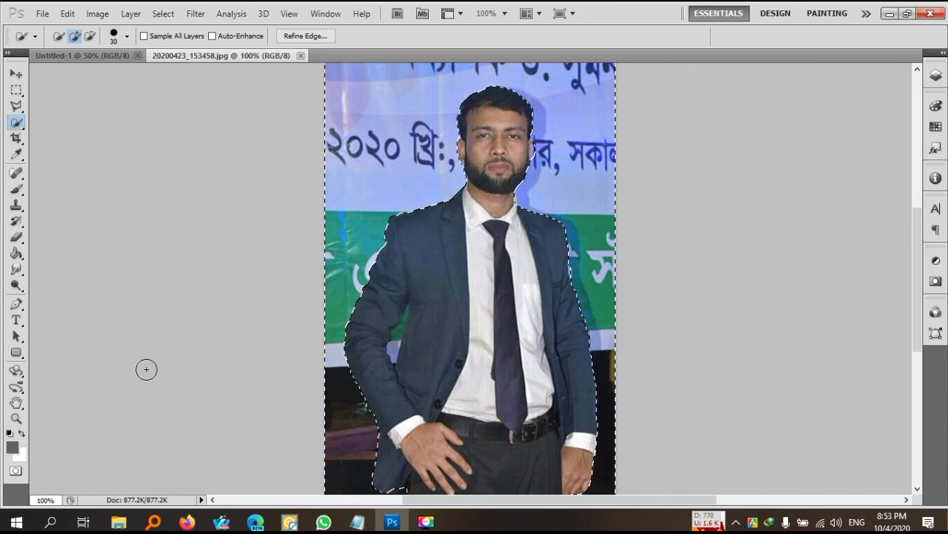
pyautogui.hotkey('ctrl', 'd')
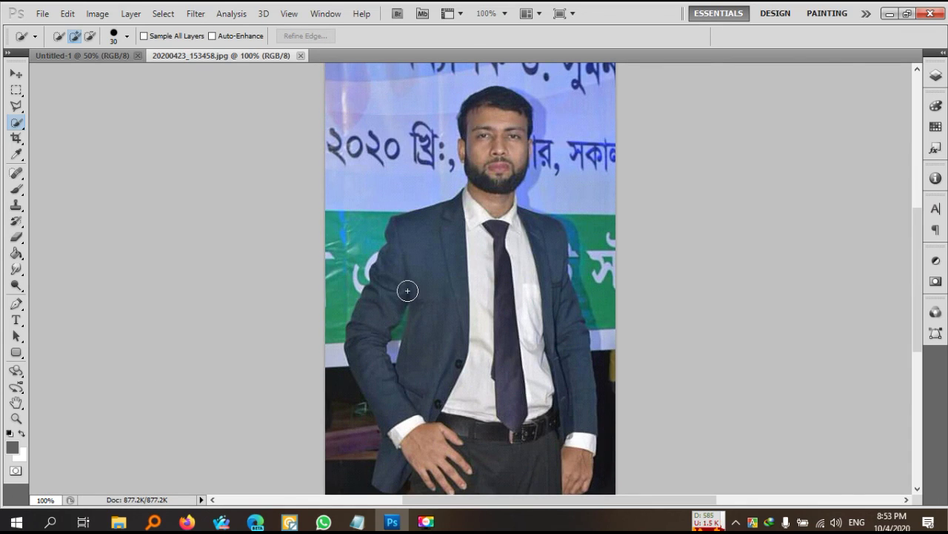